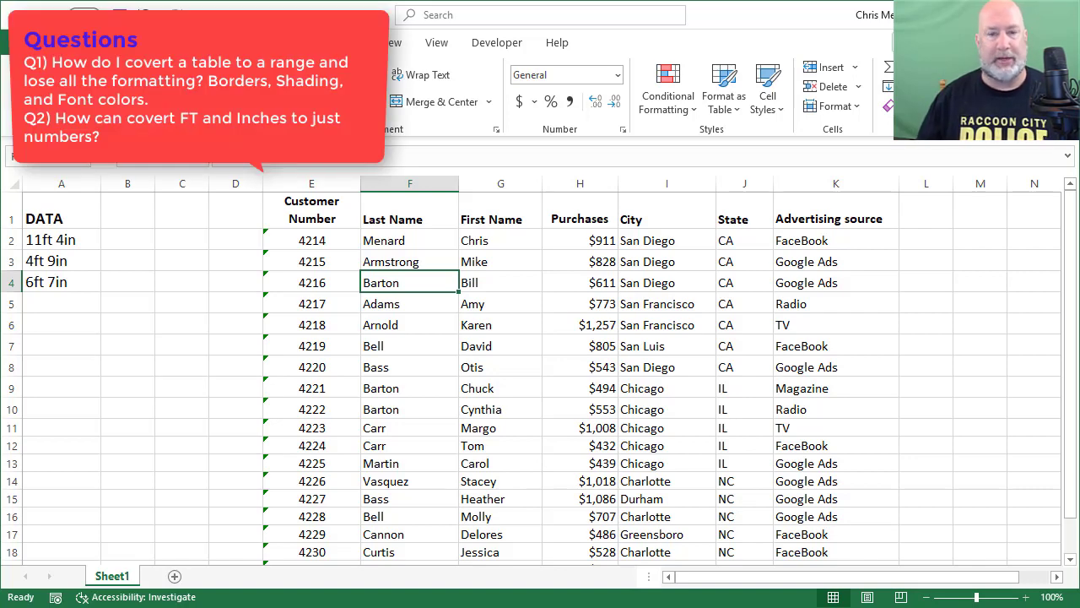
- Create a table with headers from the customer data in E1:K21
click(488, 256)
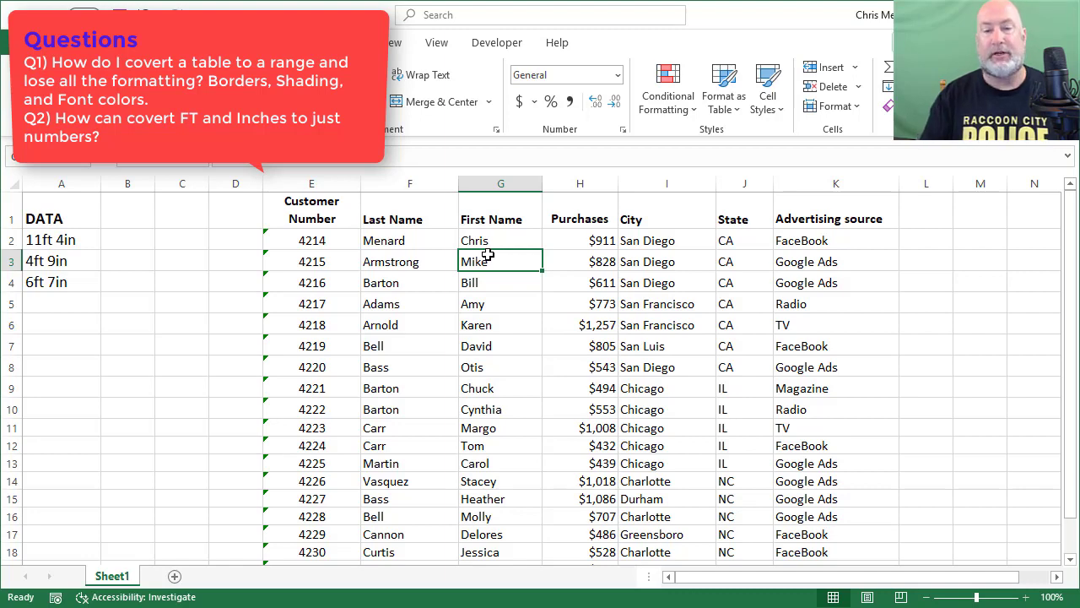
key(ctrl+t)
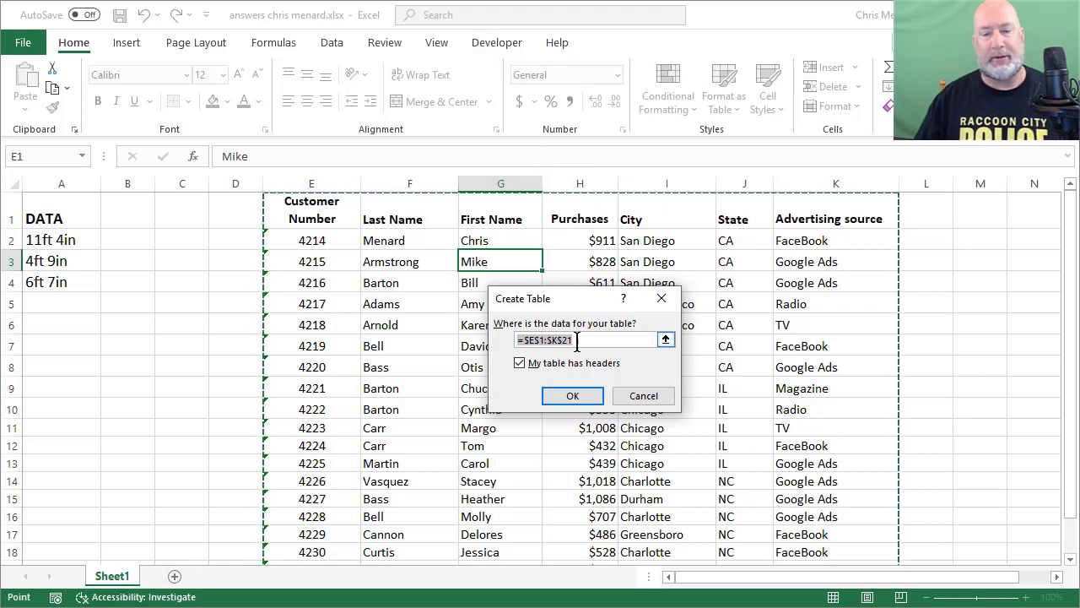
click(577, 404)
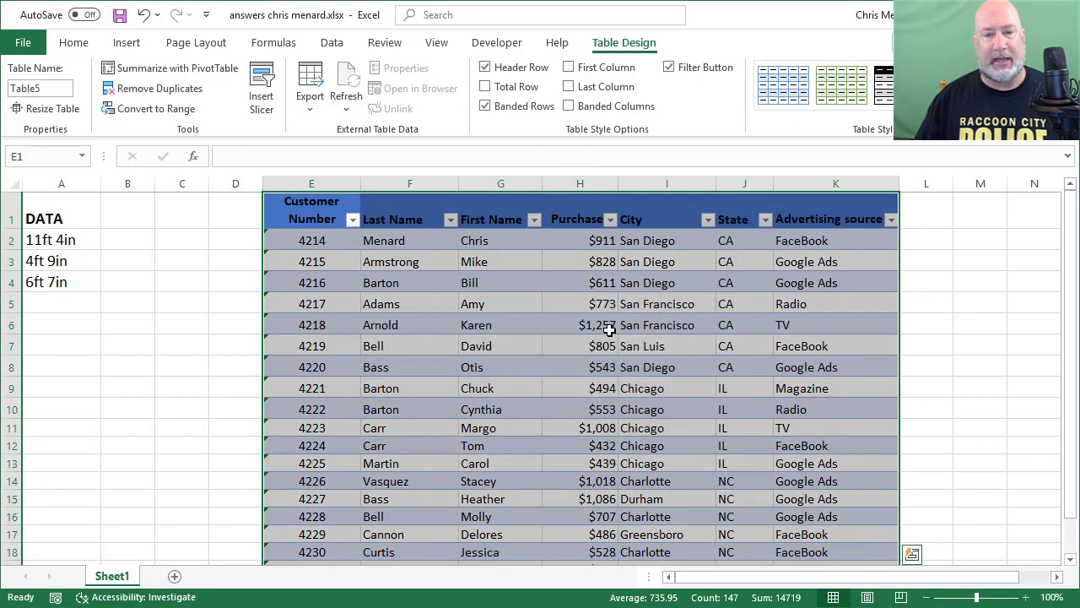
- Convert the customer table to a normal range
click(626, 297)
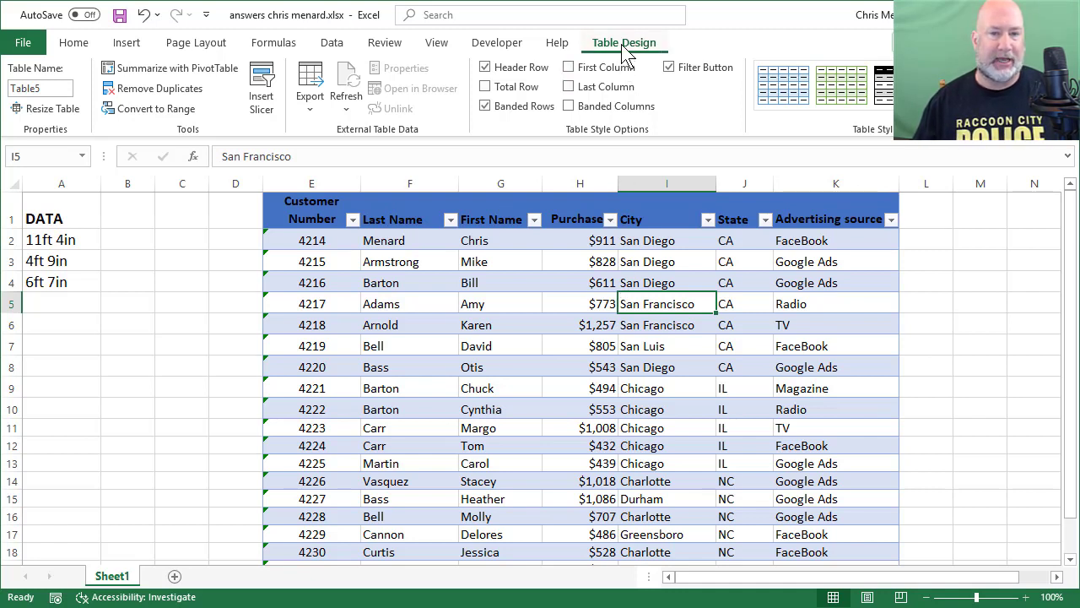
click(189, 118)
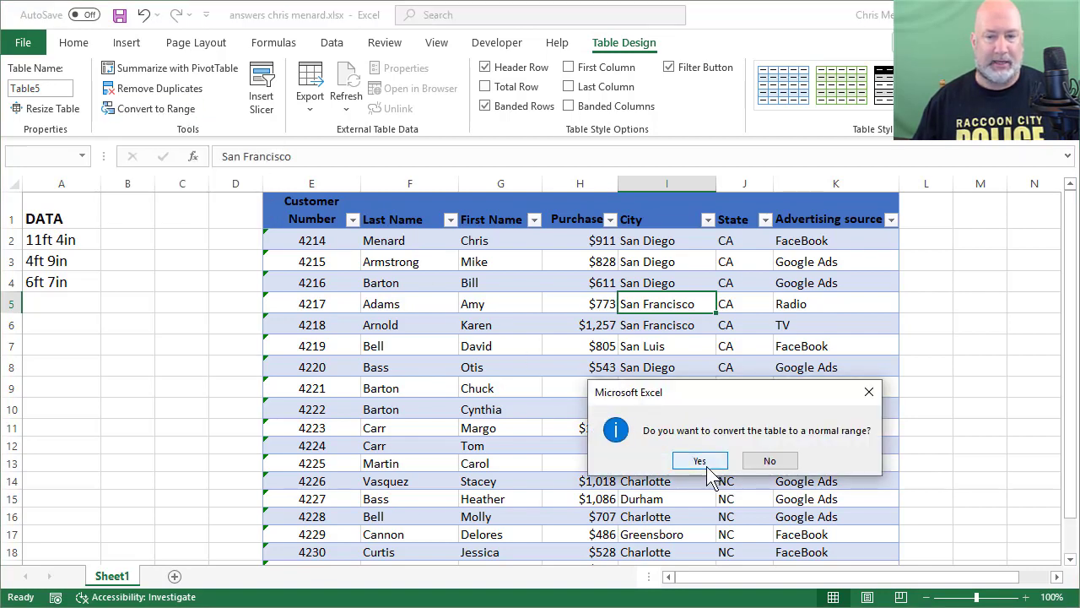
click(706, 469)
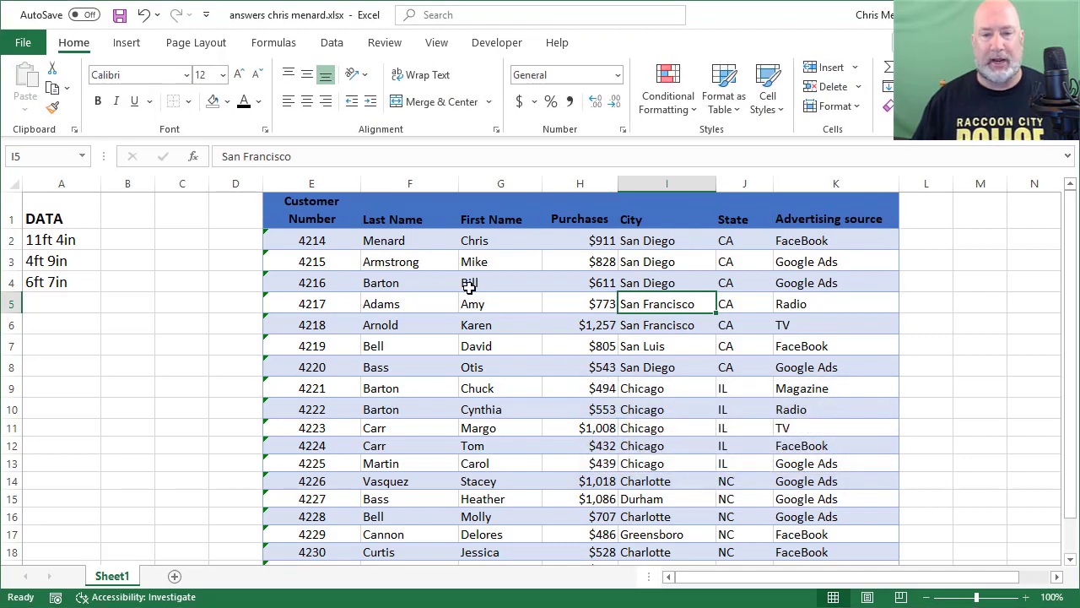
- Remove all borders from the customer data range, including its header row
drag(315, 202, 831, 527)
scroll(784, 422, up, 1)
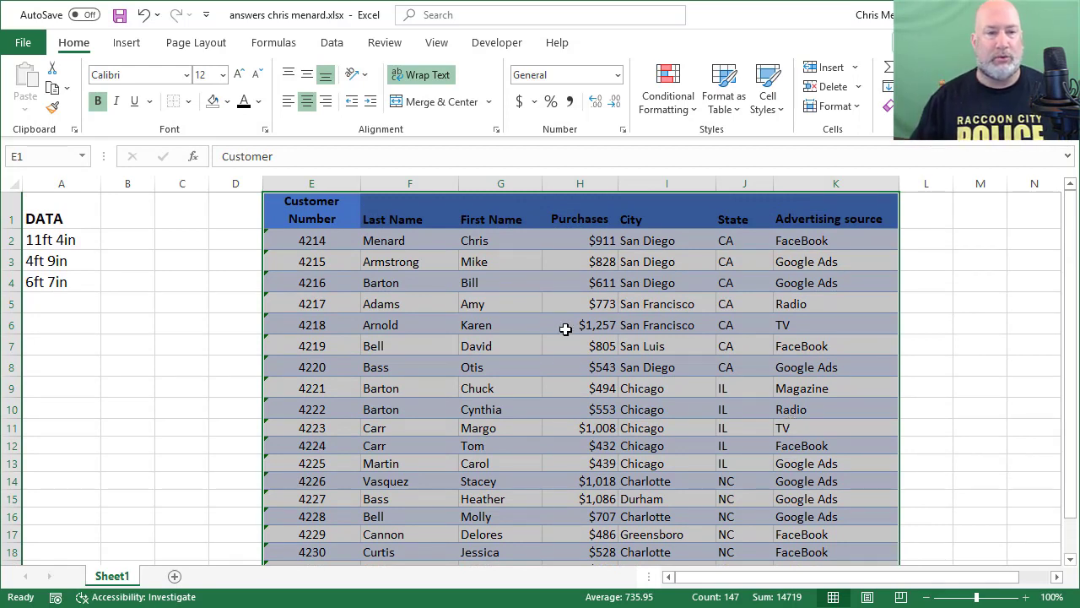
click(189, 102)
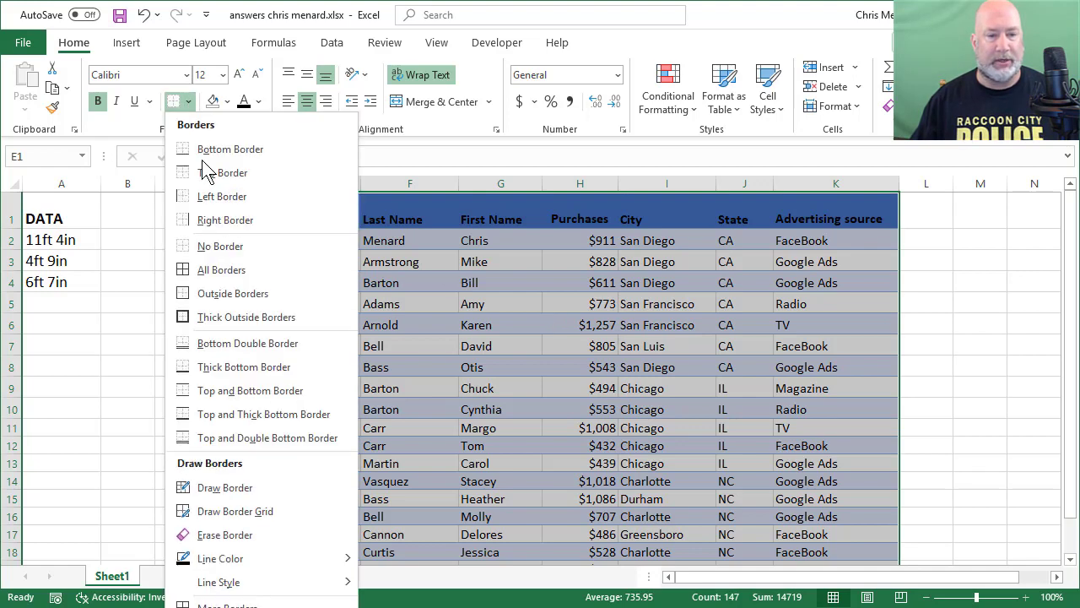
click(230, 251)
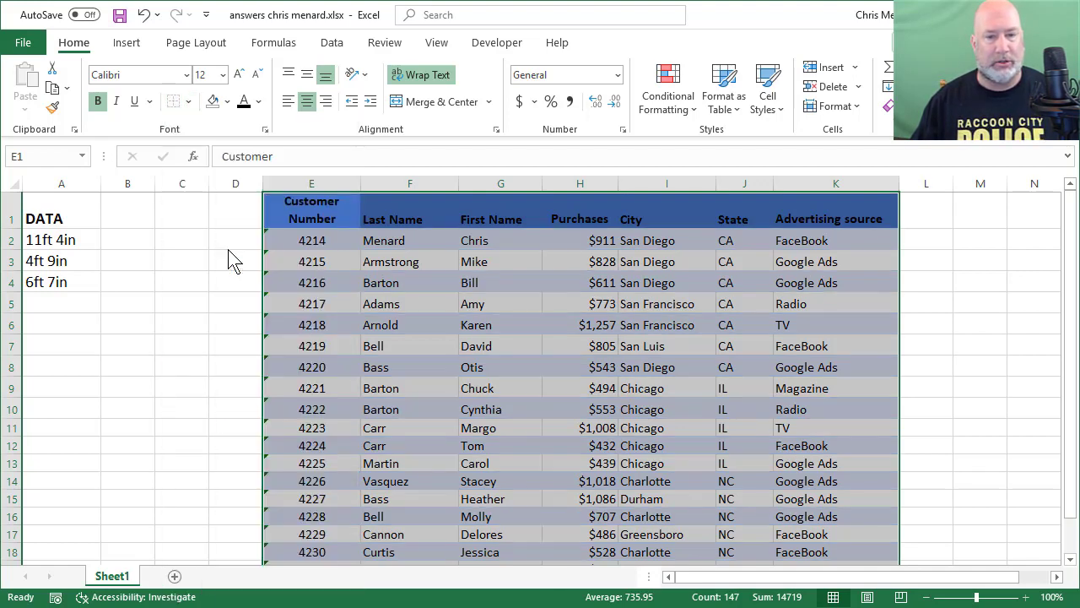
- Set the customer data range to No Fill and reset its font colour to the default
click(228, 102)
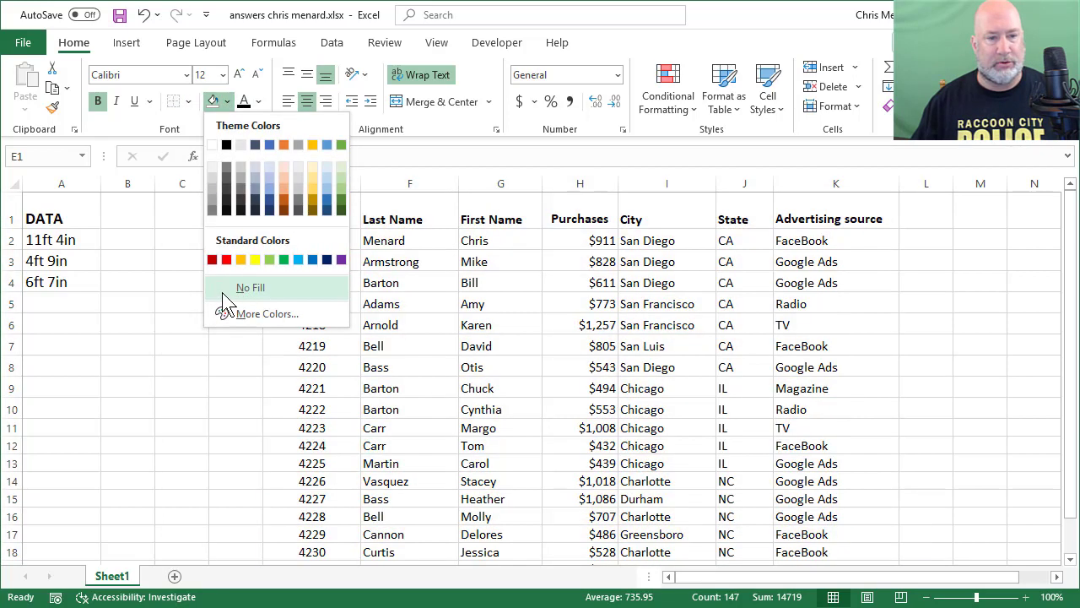
click(225, 297)
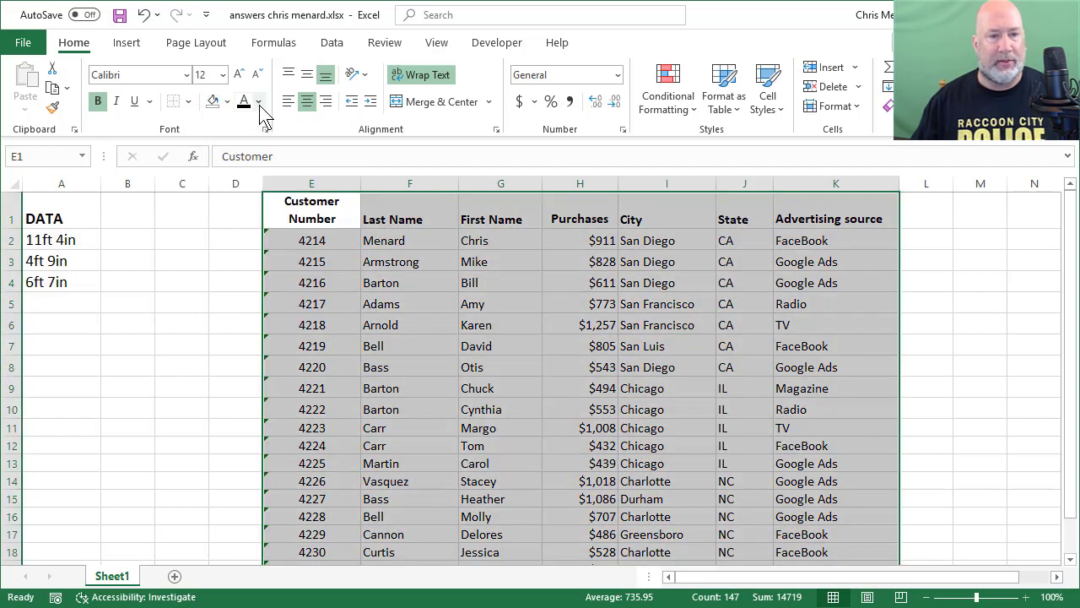
click(258, 102)
click(291, 125)
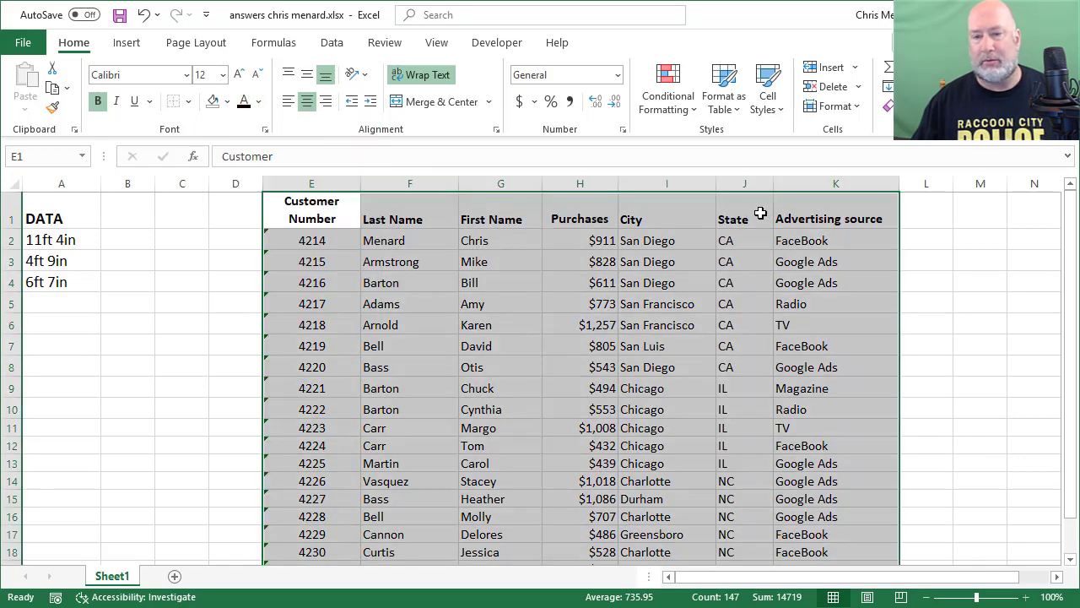
click(564, 235)
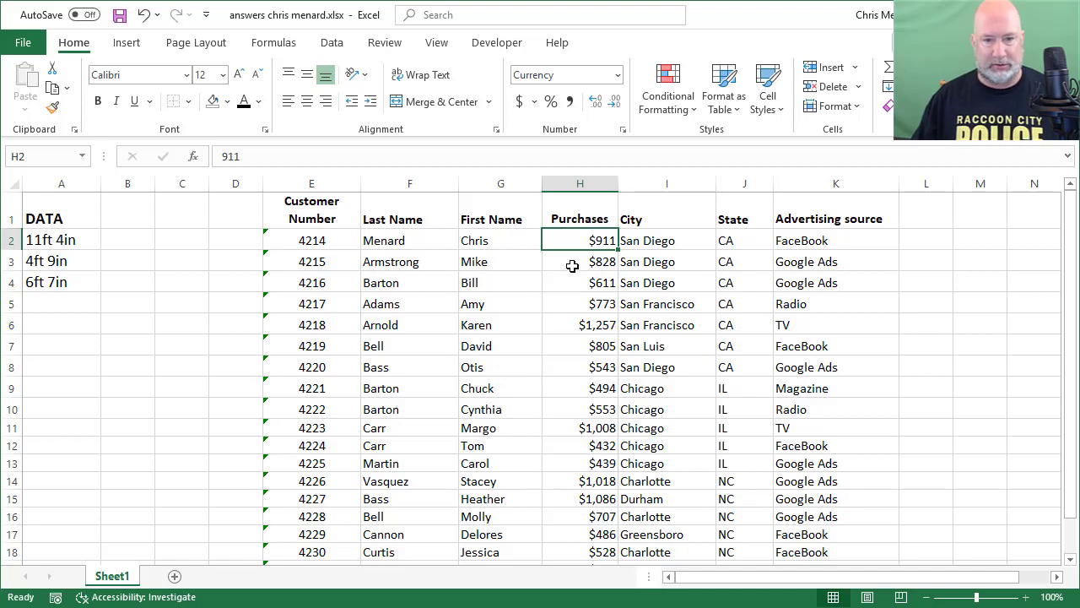
- Turn the unformatted customer data in E1:K21 into a table with headers again
click(455, 246)
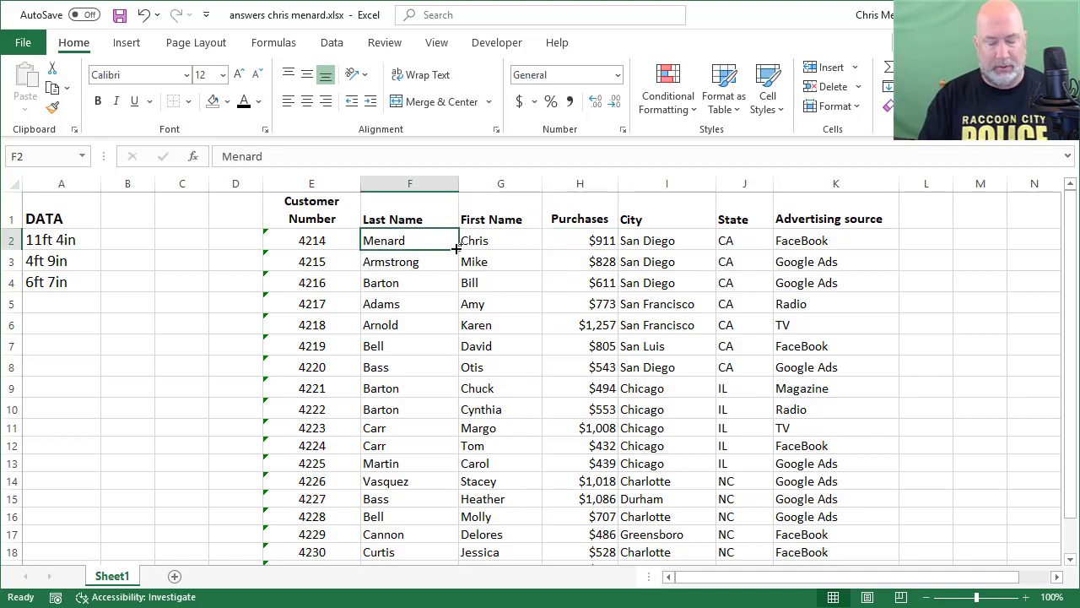
key(ctrl+t)
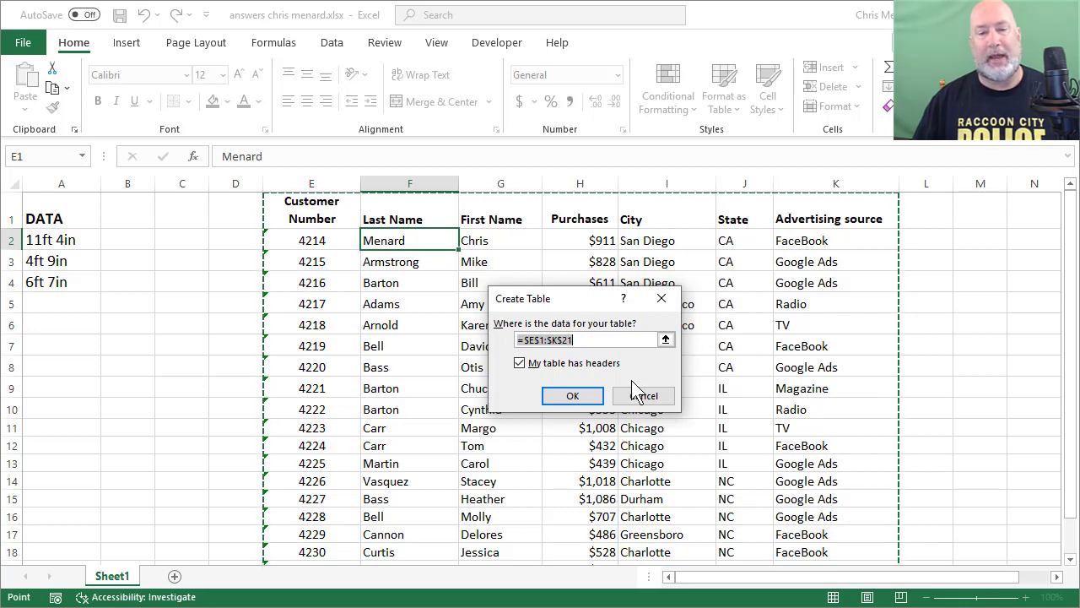
click(596, 399)
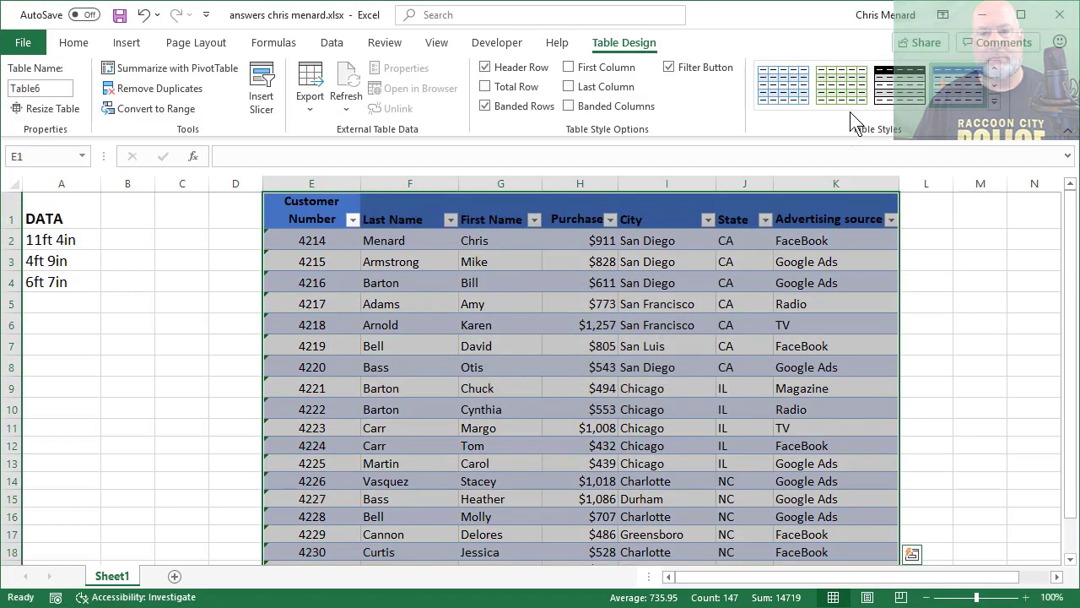
- Try the orange light table style with gridlines and banded rows on the customer table
click(995, 102)
click(957, 200)
click(561, 303)
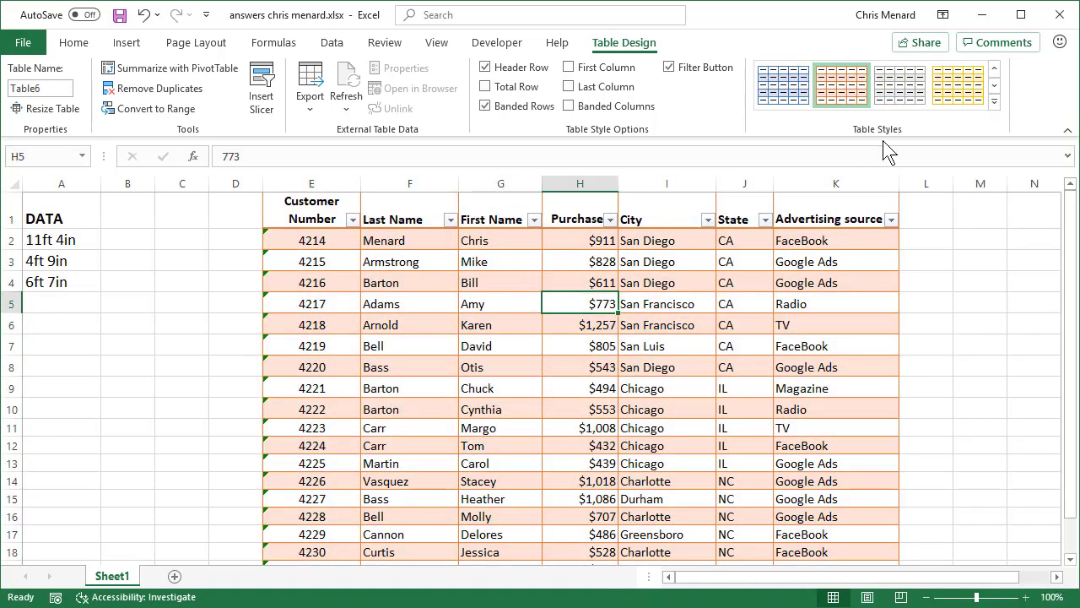
click(994, 100)
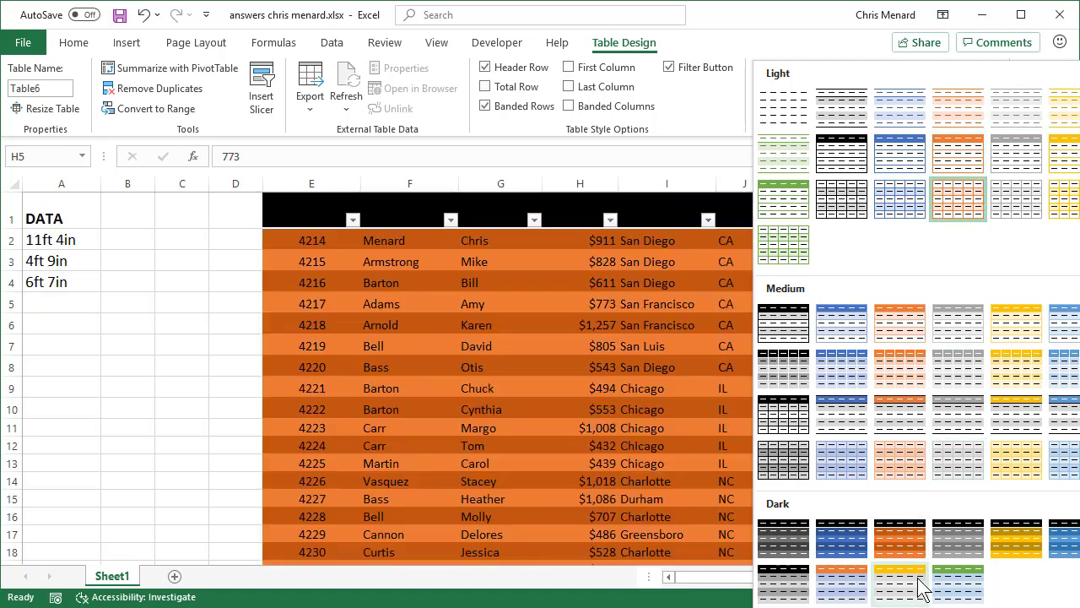
click(958, 199)
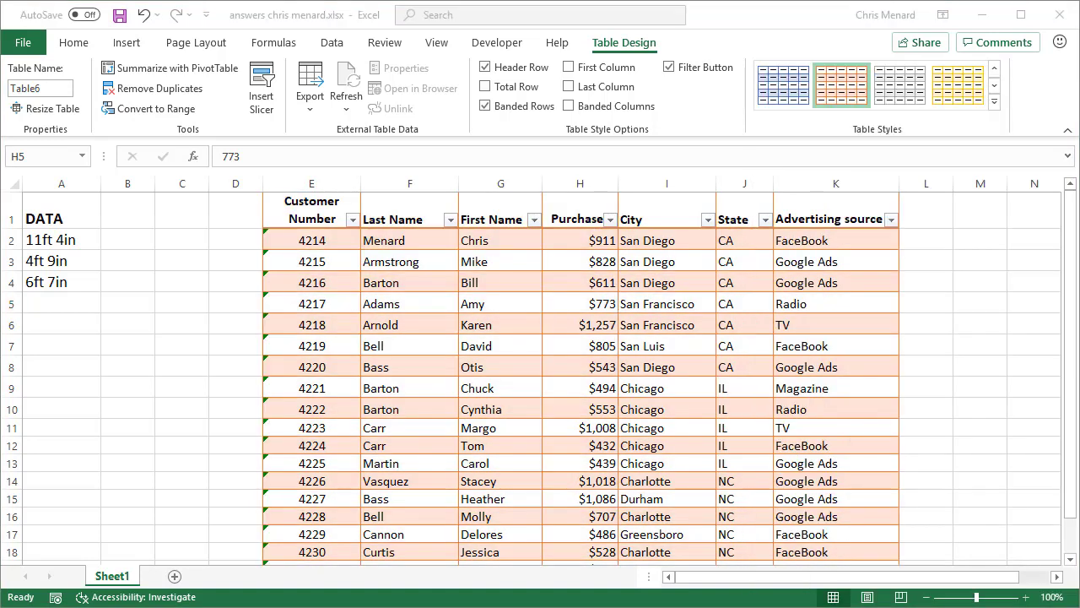
- Clear the customer table's style so it has no shading or borders, and convert it to a normal range
click(994, 100)
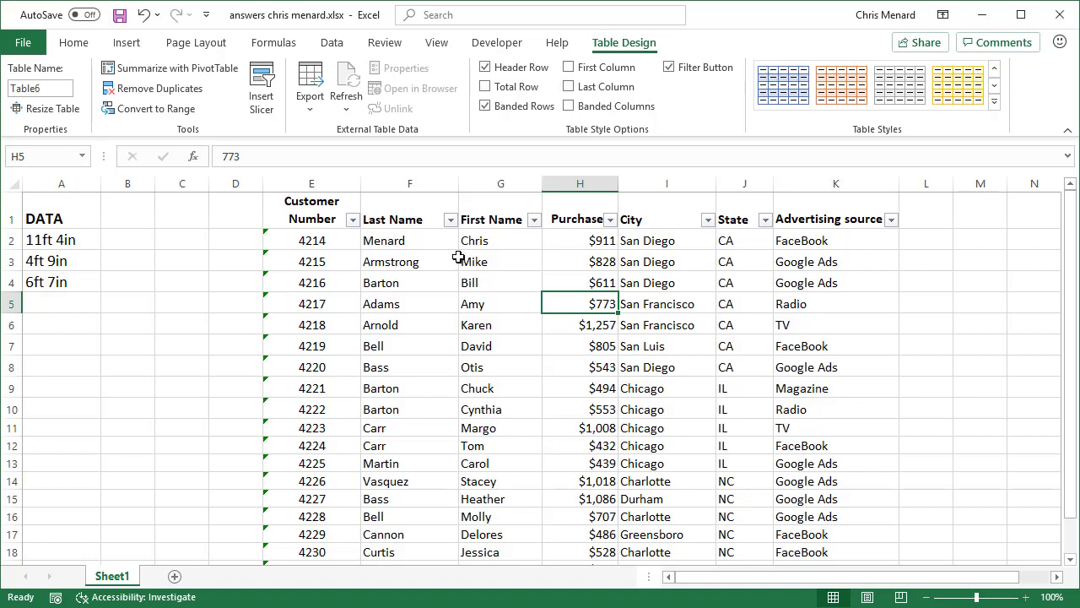
click(176, 111)
click(705, 460)
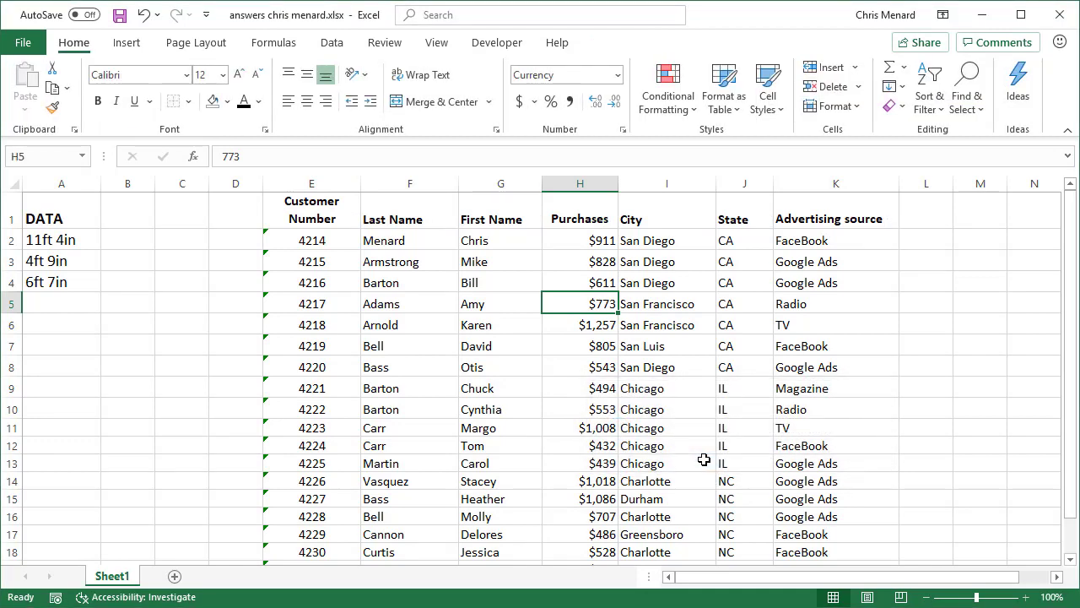
click(417, 243)
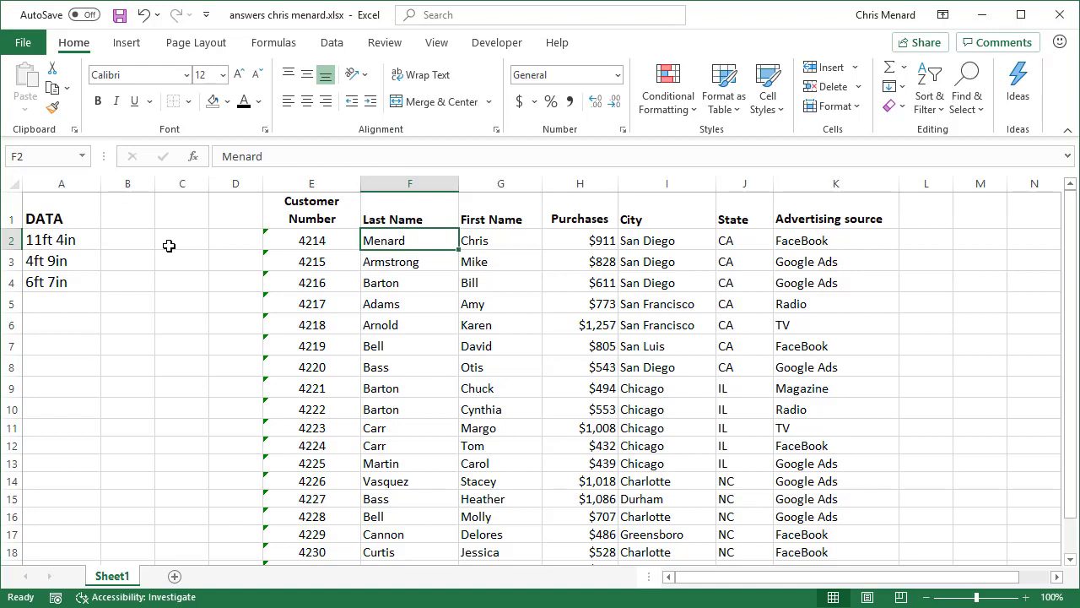
- Replace every "ft" with "/" in the measurements in A2:A4
drag(68, 241, 68, 282)
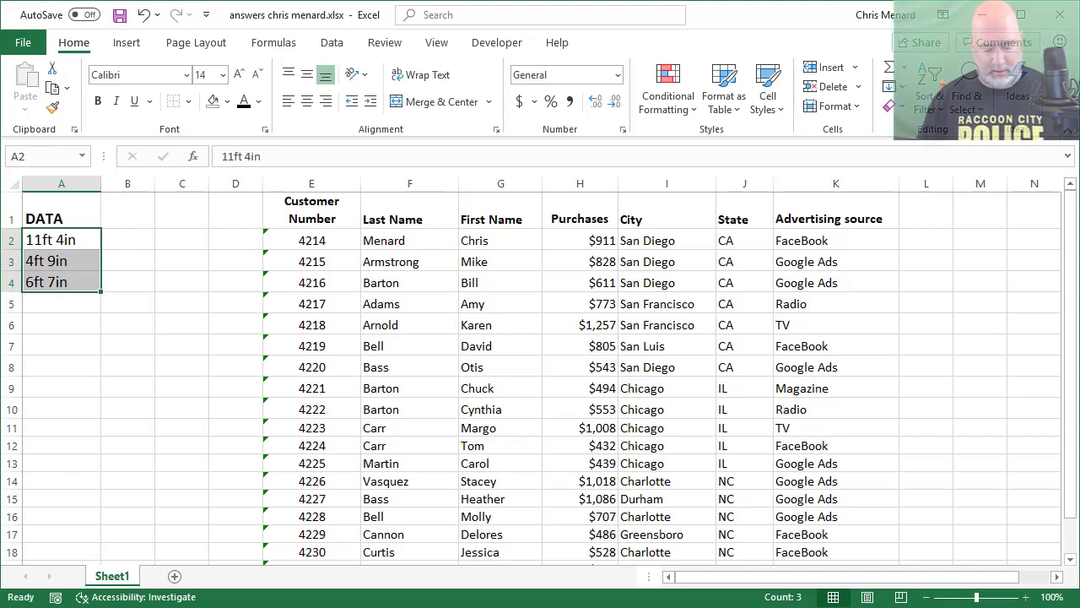
key(ctrl+h)
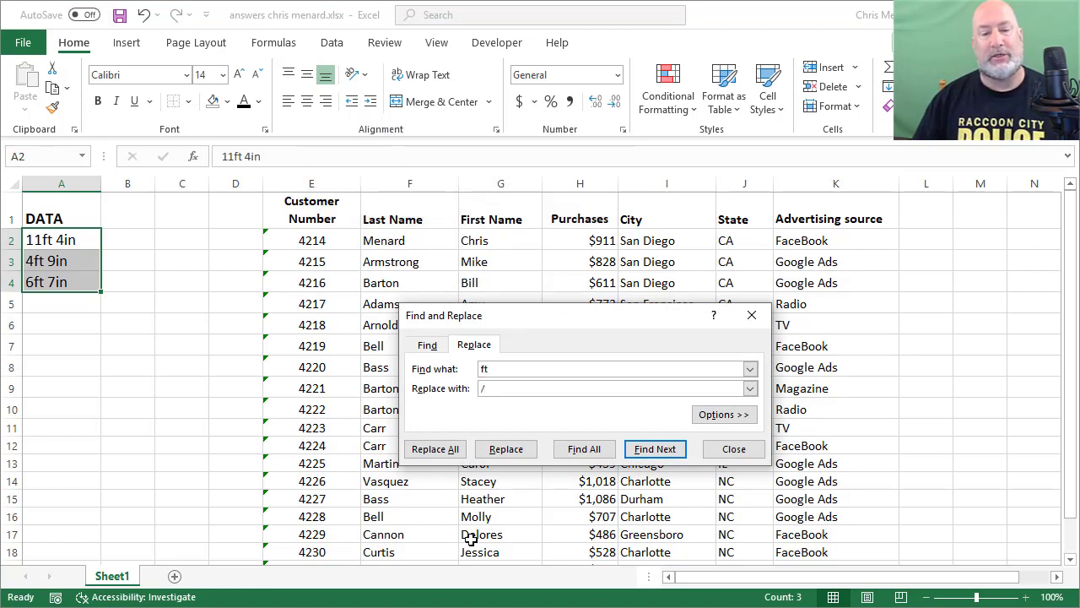
click(441, 454)
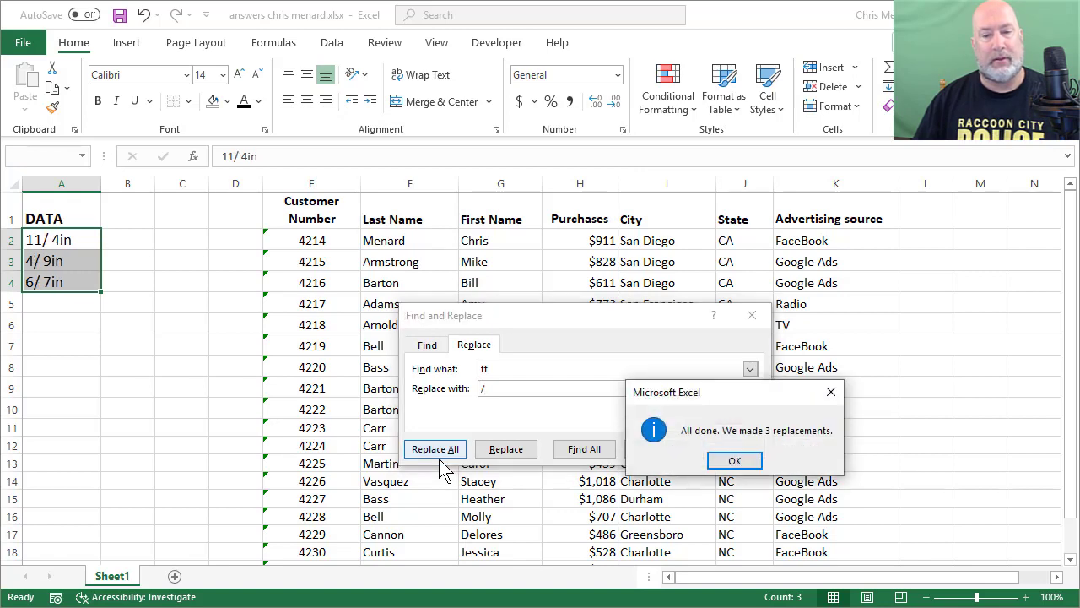
click(730, 461)
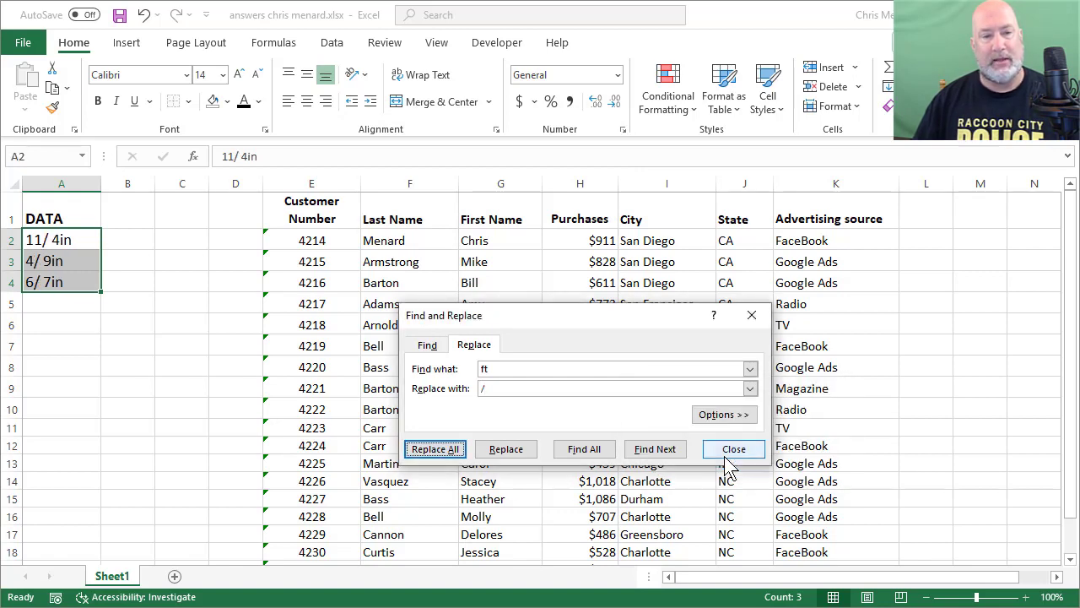
- Replace every "in" with "/" in A2:A4 and close Find and Replace
double_click(509, 369)
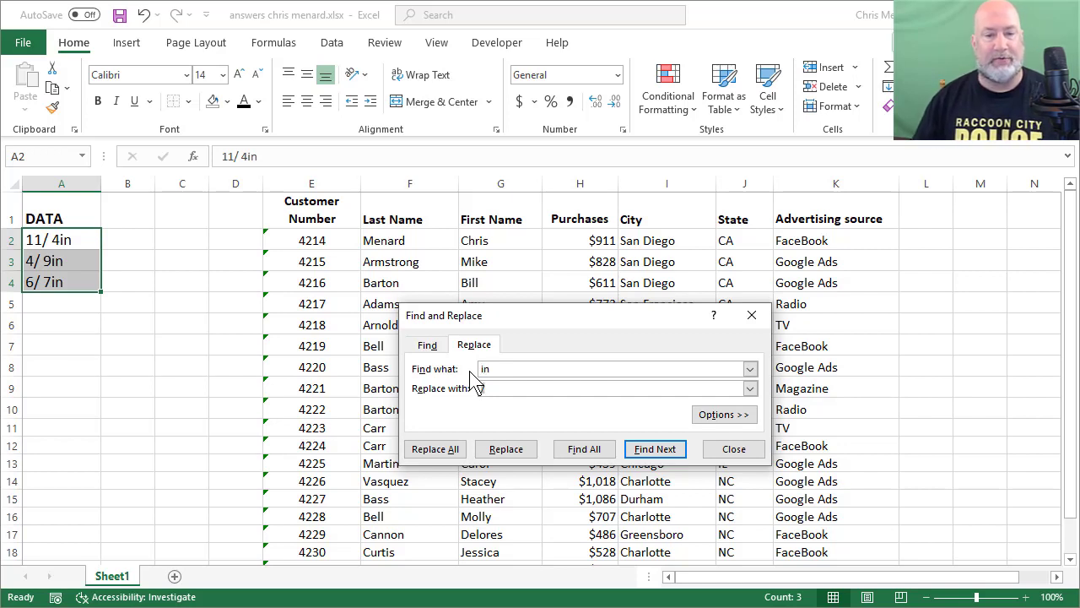
key(Tab)
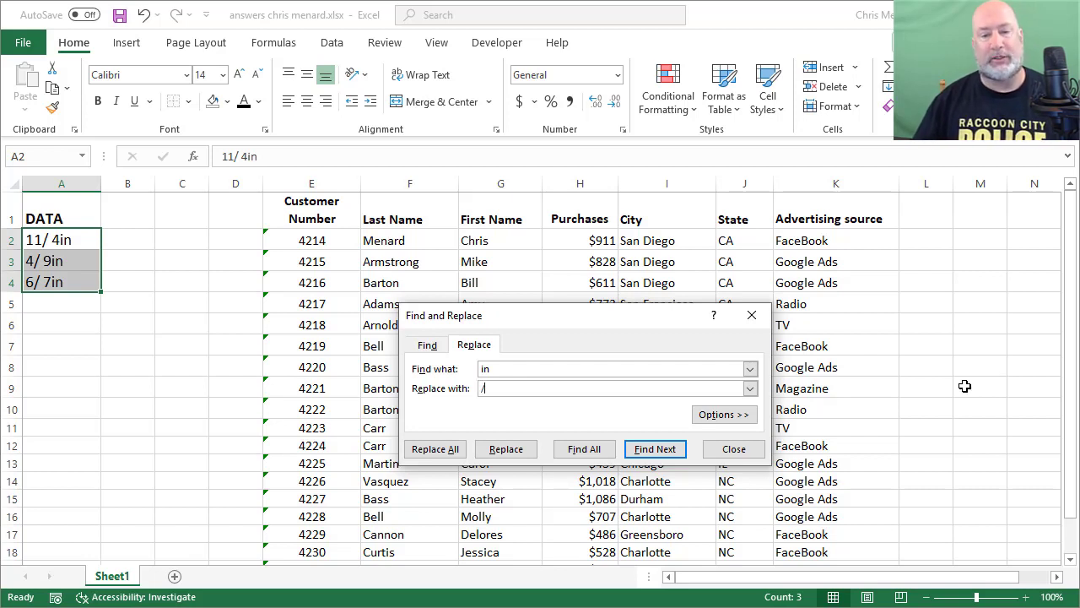
click(432, 450)
click(715, 469)
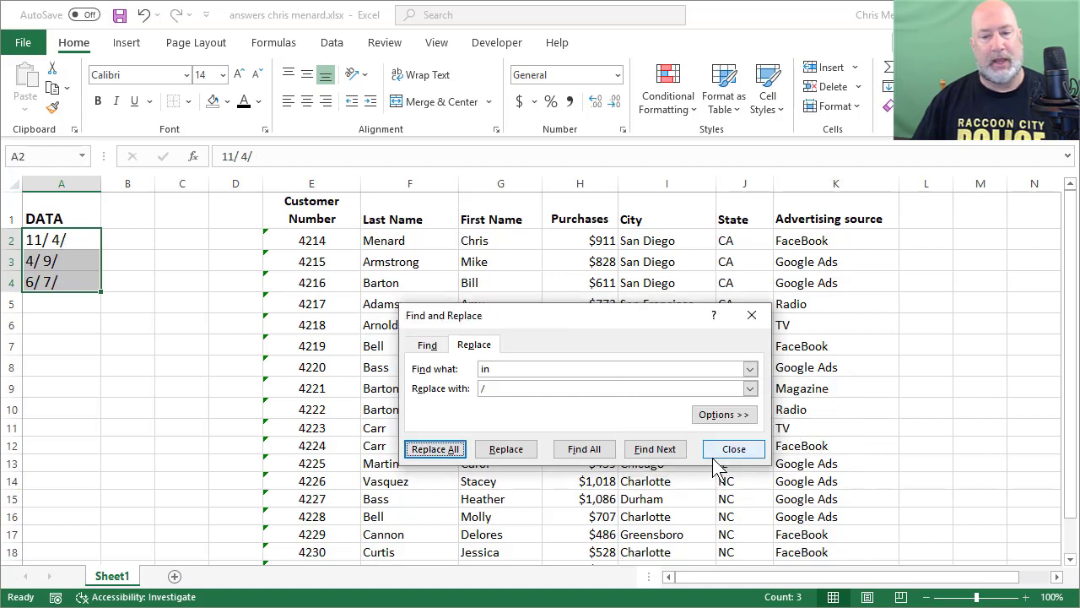
click(731, 449)
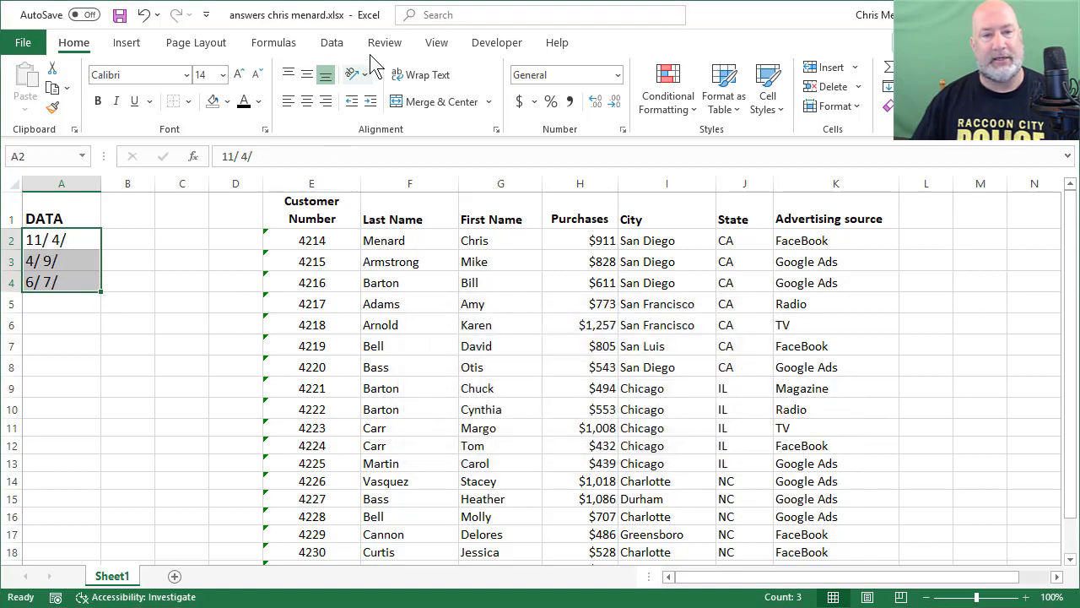
- Split A2:A4 into separate columns with Text to Columns, as delimited data with "/" as an additional delimiter
click(342, 44)
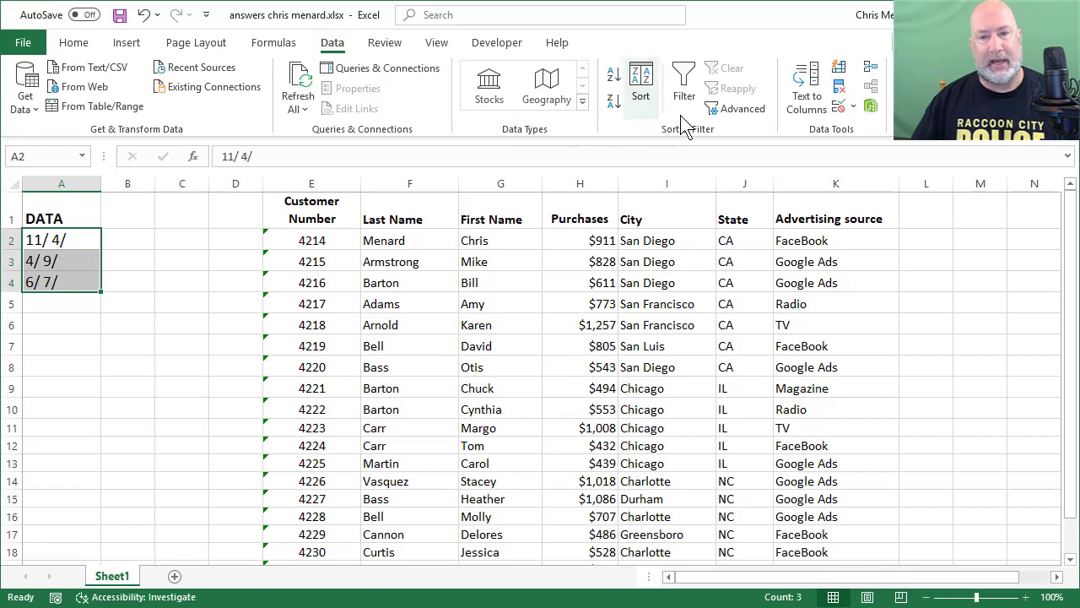
click(807, 95)
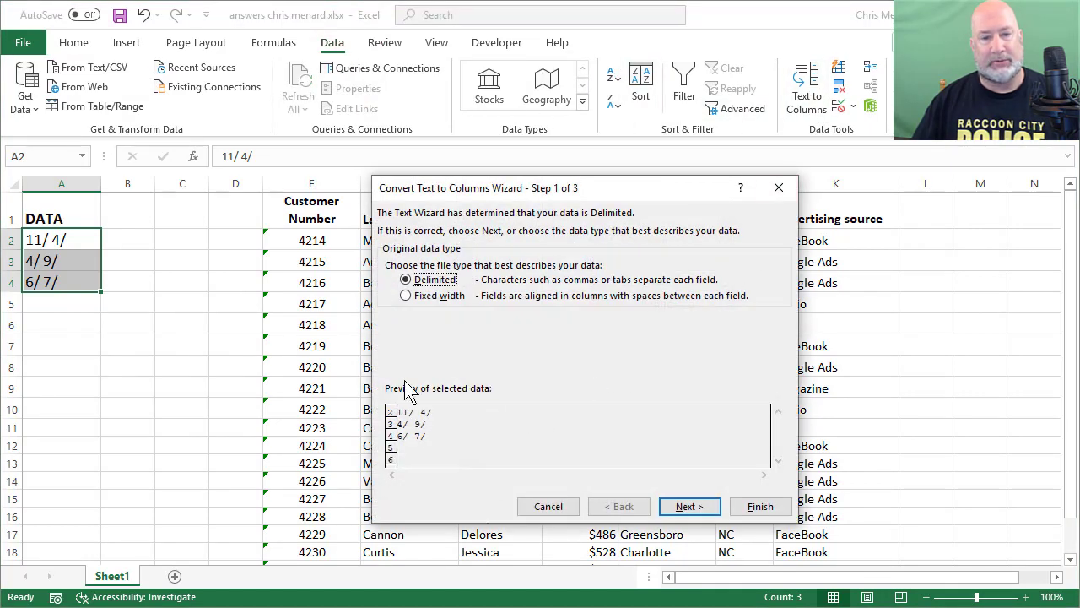
click(685, 507)
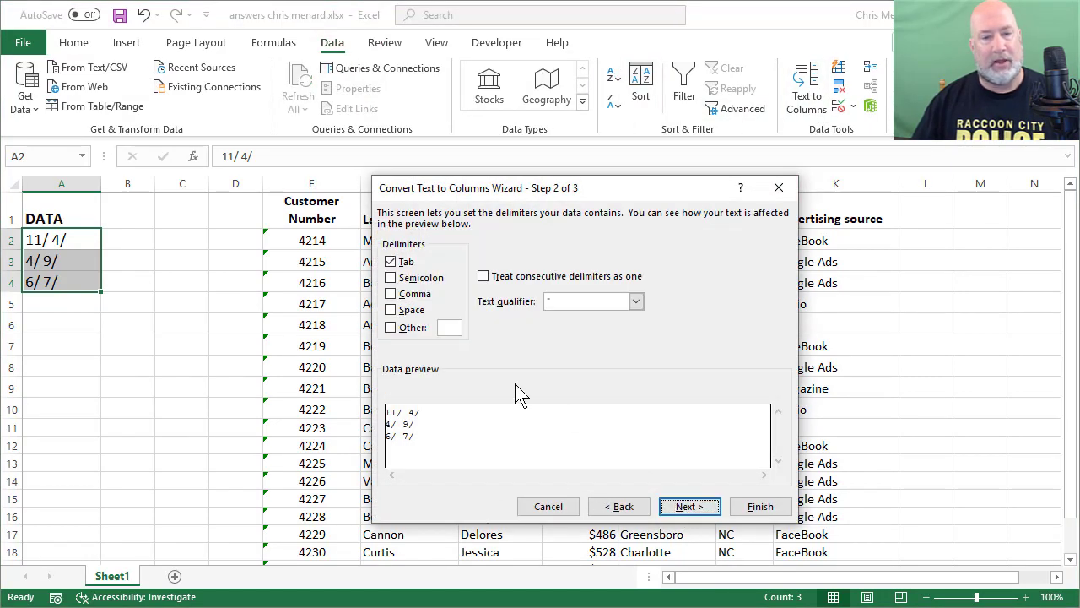
click(393, 327)
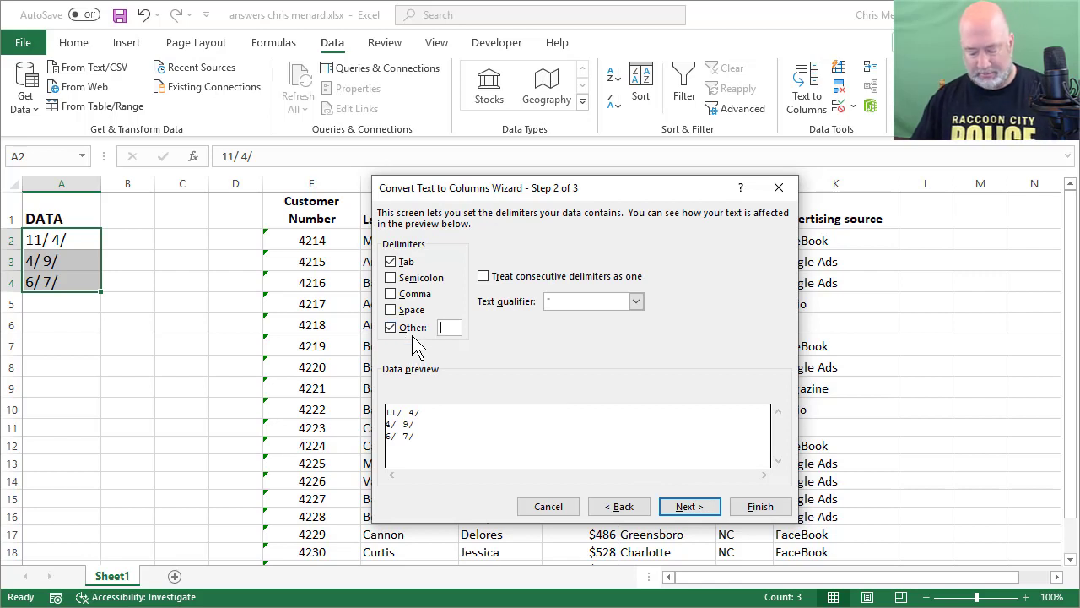
text(/)
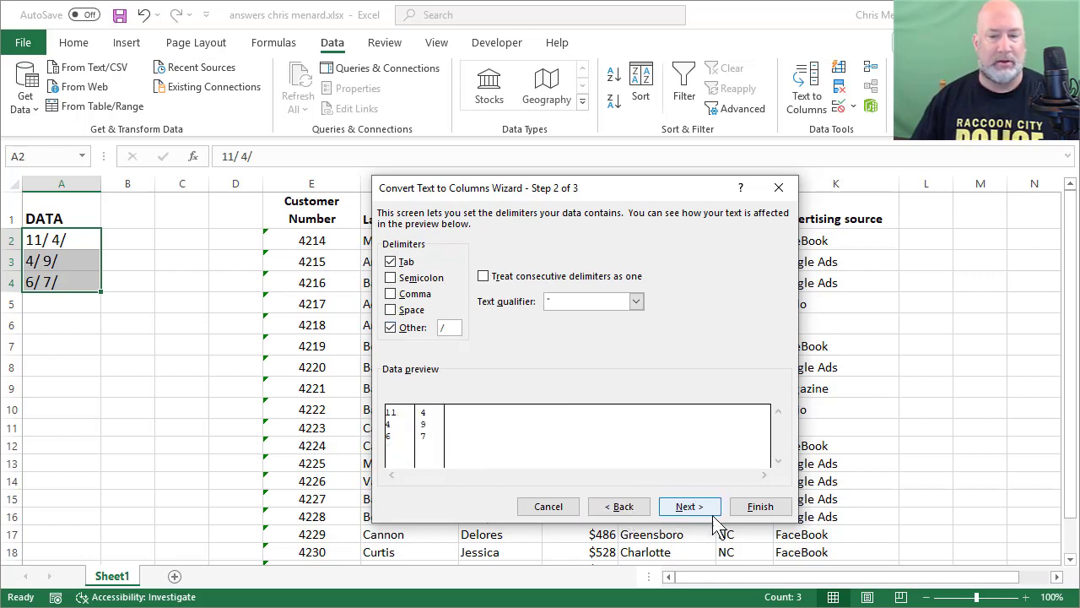
click(756, 512)
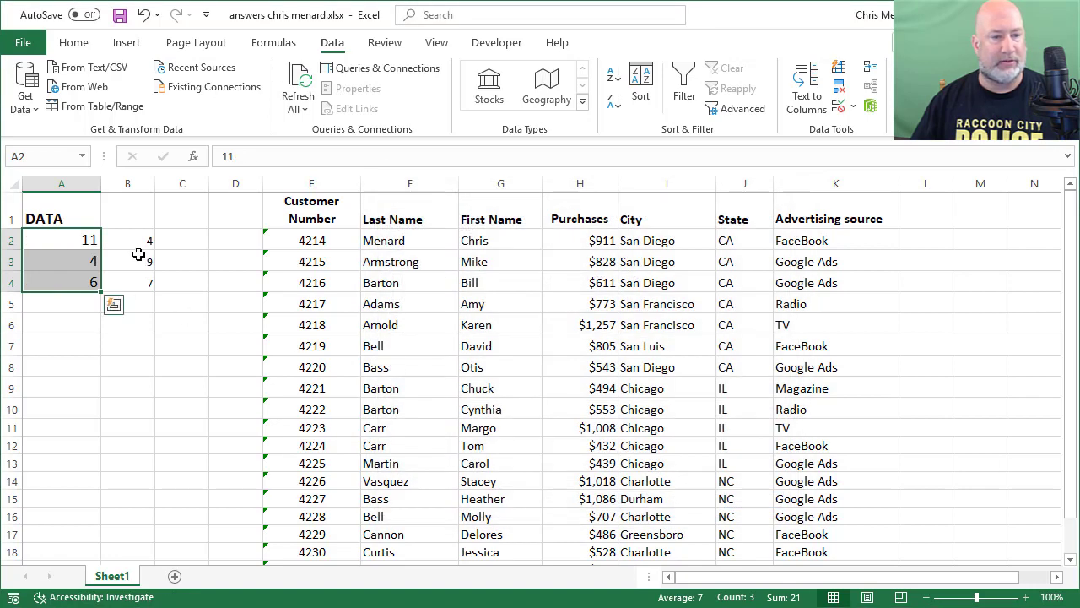
- Check that the split values in A2:A4 and B2:B4 are numbers by examining the average and sum of each selection
click(124, 242)
click(67, 243)
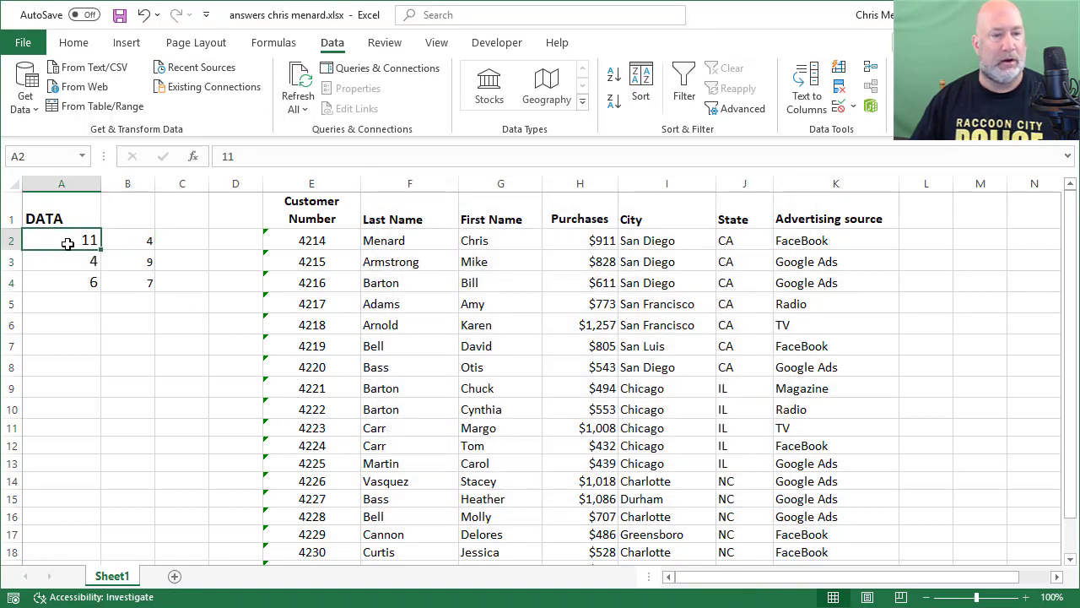
drag(67, 243, 67, 279)
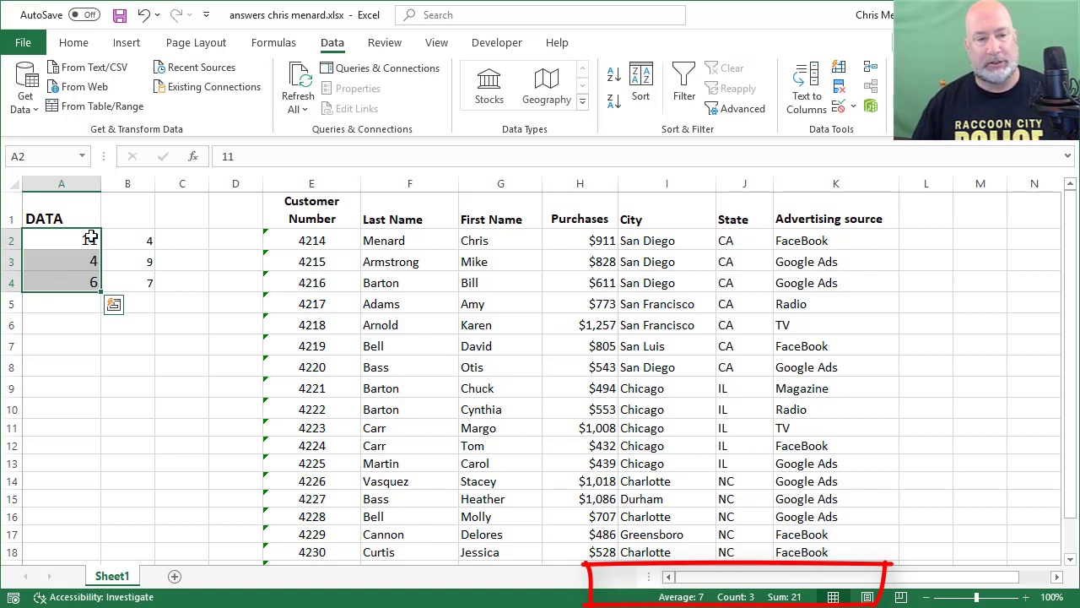
drag(130, 239, 141, 281)
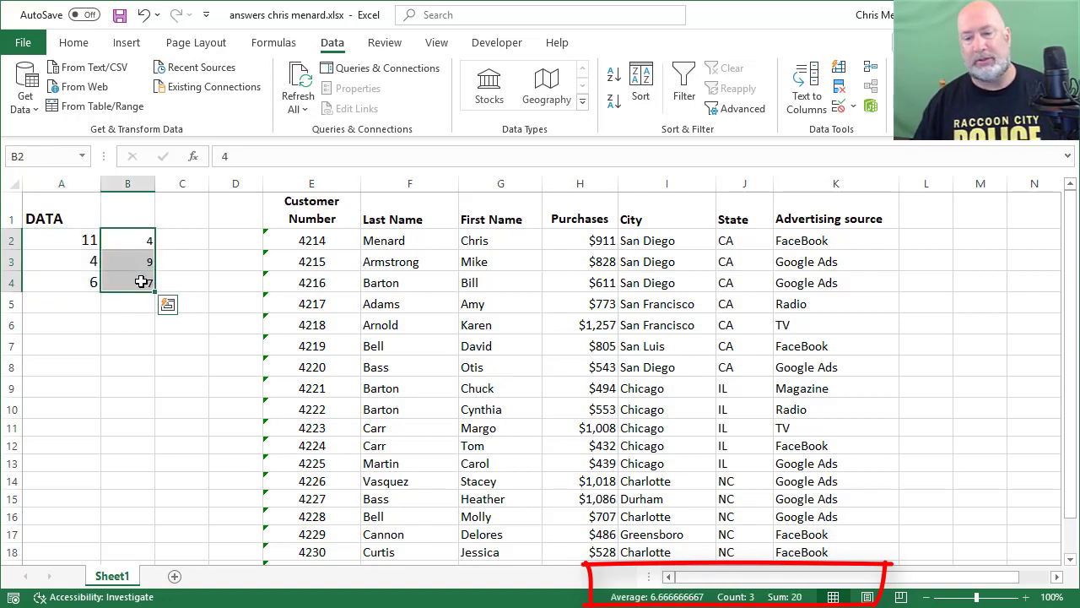